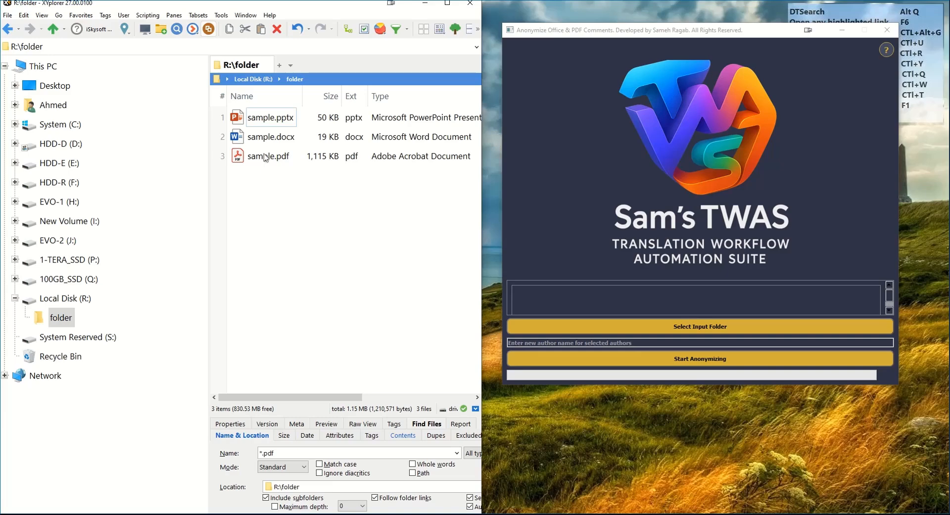
Open sample.pdf from R:\folder in Adobe Acrobat and display its list of comments
double_click(267, 157)
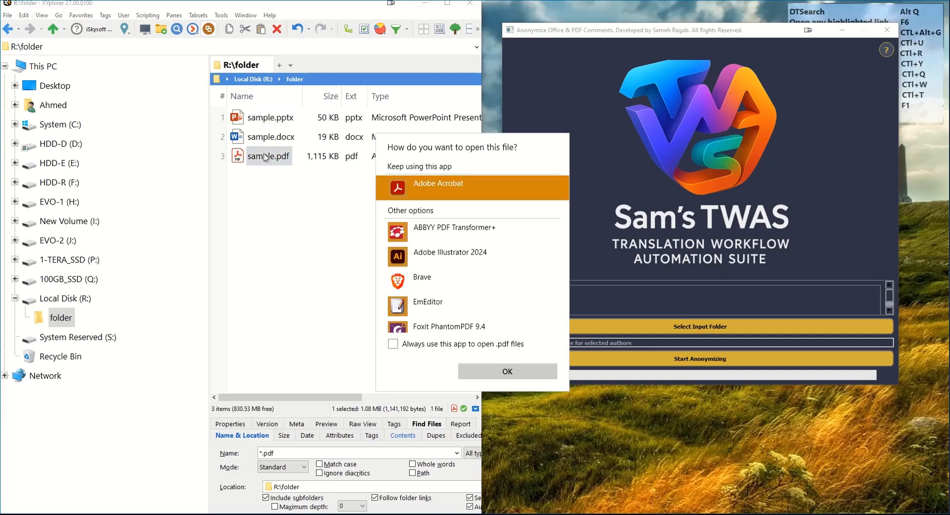
left_click(518, 370)
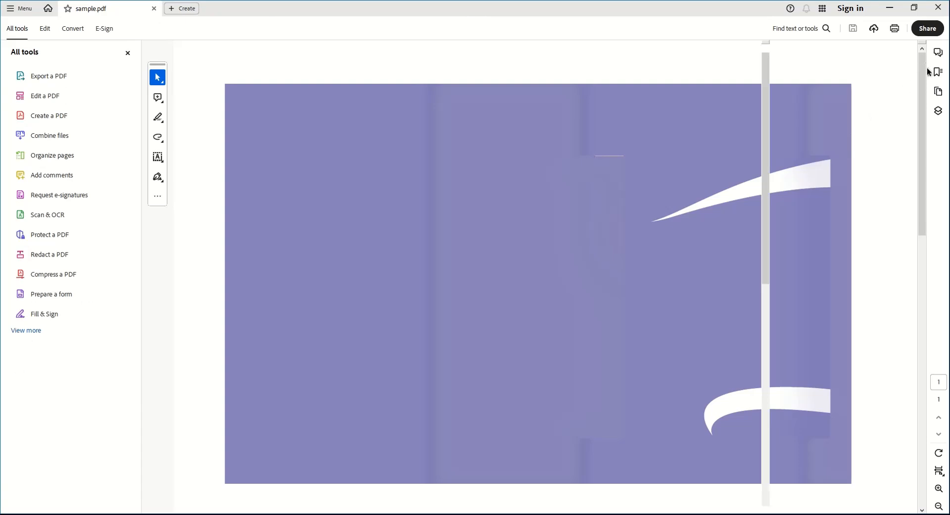
left_click(939, 57)
left_click(939, 54)
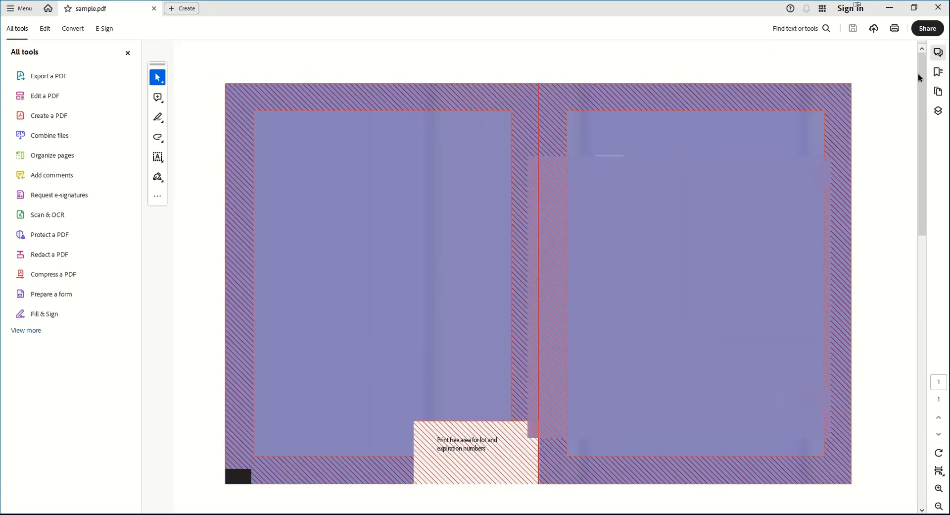
left_click(939, 53)
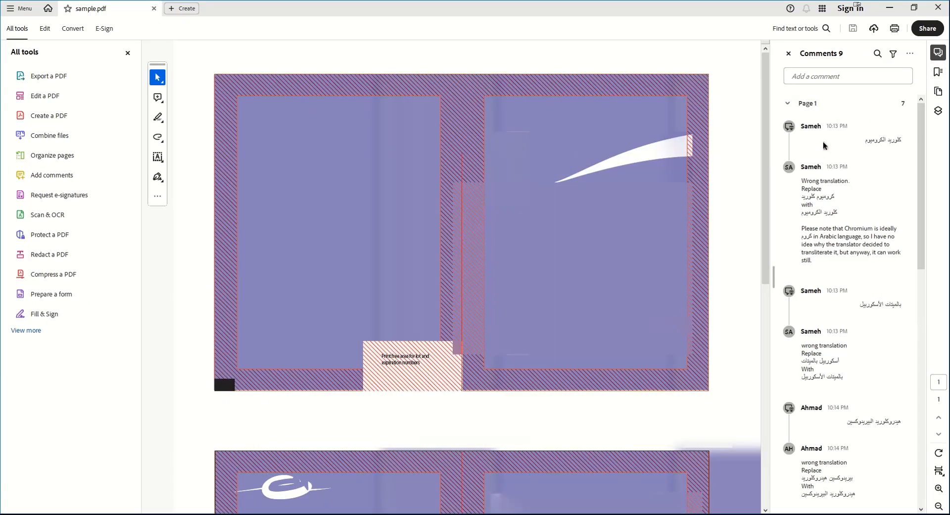
Examine the author names on all comments in sample.pdf, and close the document
scroll(860, 206, "down", 2)
scroll(860, 206, "down", 3)
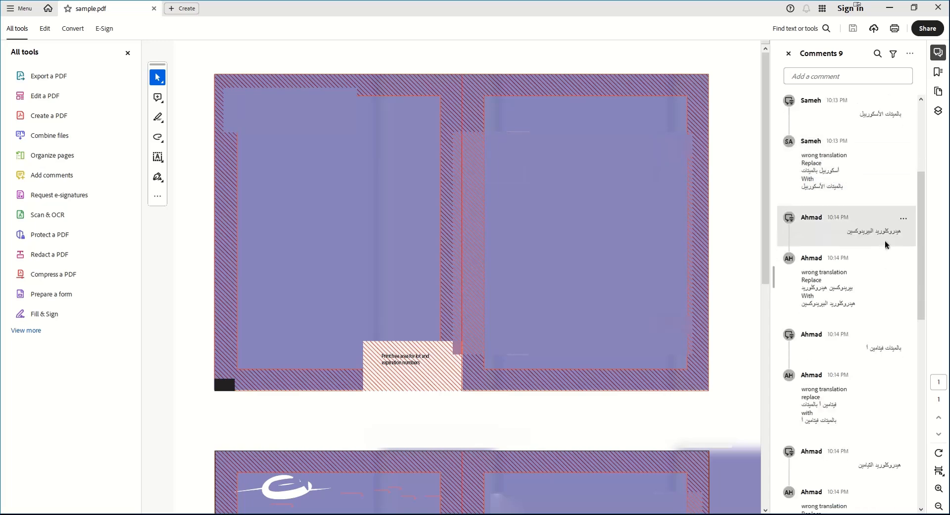
left_click_drag(922, 217, 923, 408)
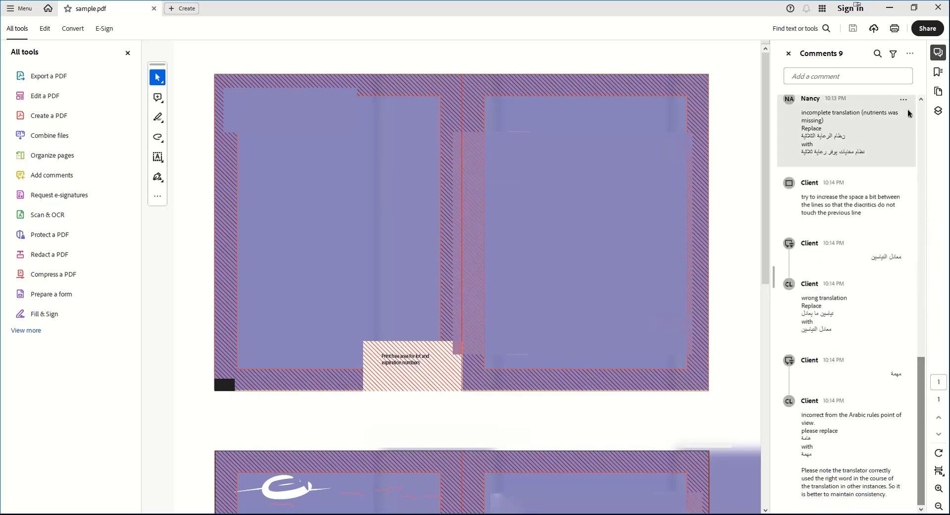
left_click(938, 13)
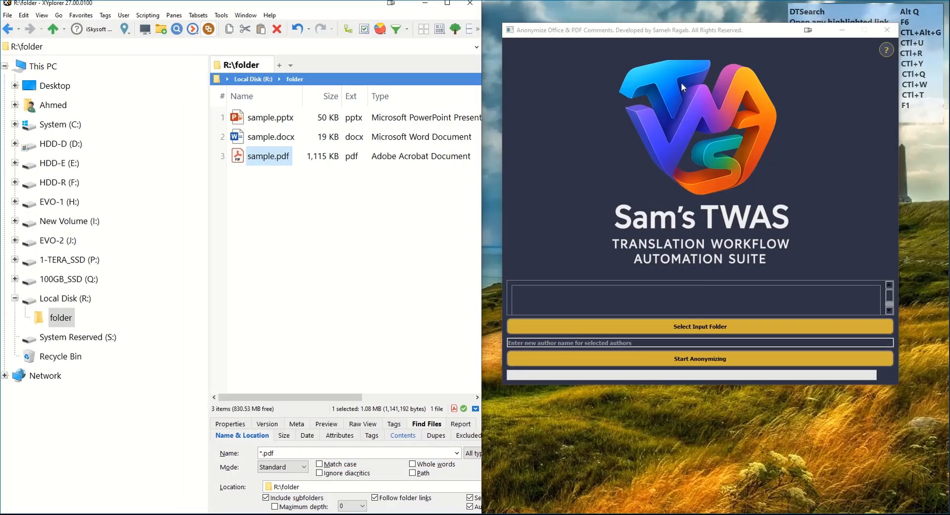
Switch to the Anonymize Office & PDF Comments tool and load R:\folder as its input folder
left_click(622, 32)
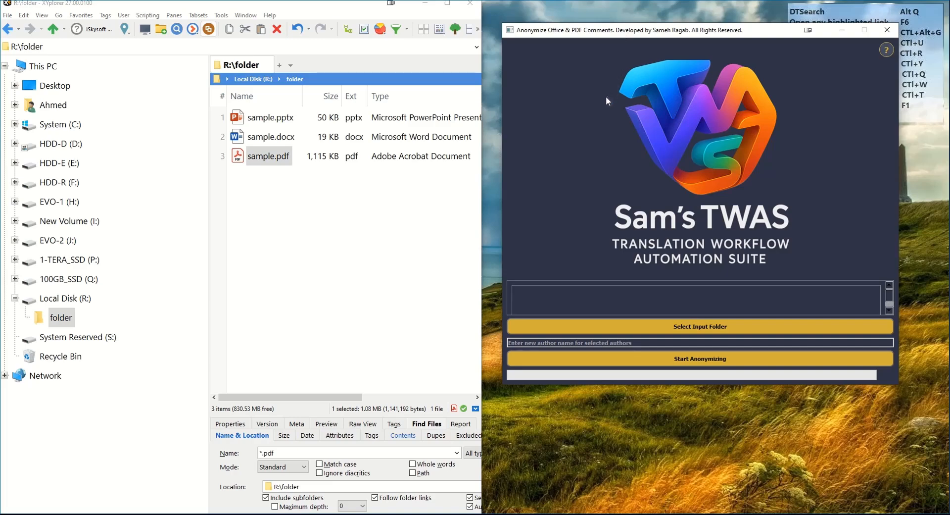
left_click(83, 299)
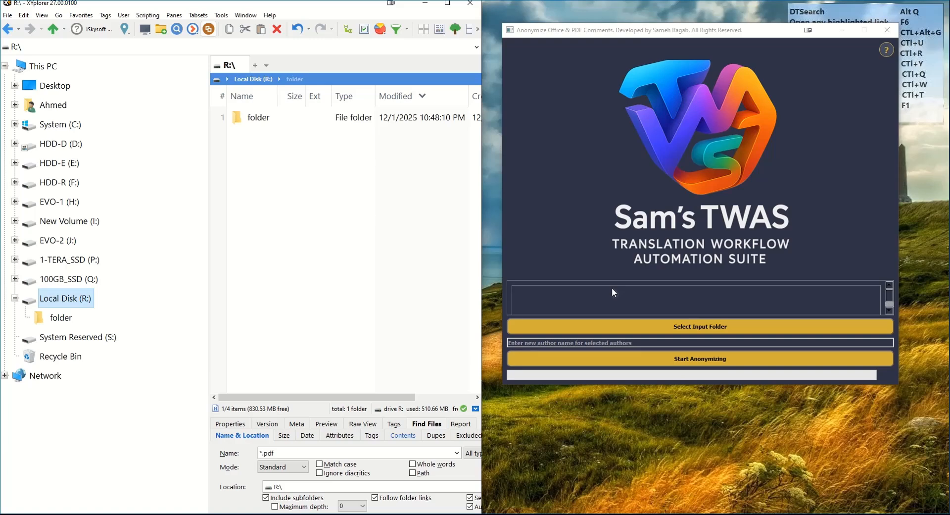
left_click(690, 329)
scroll(572, 222, "down", 2)
left_click(551, 223)
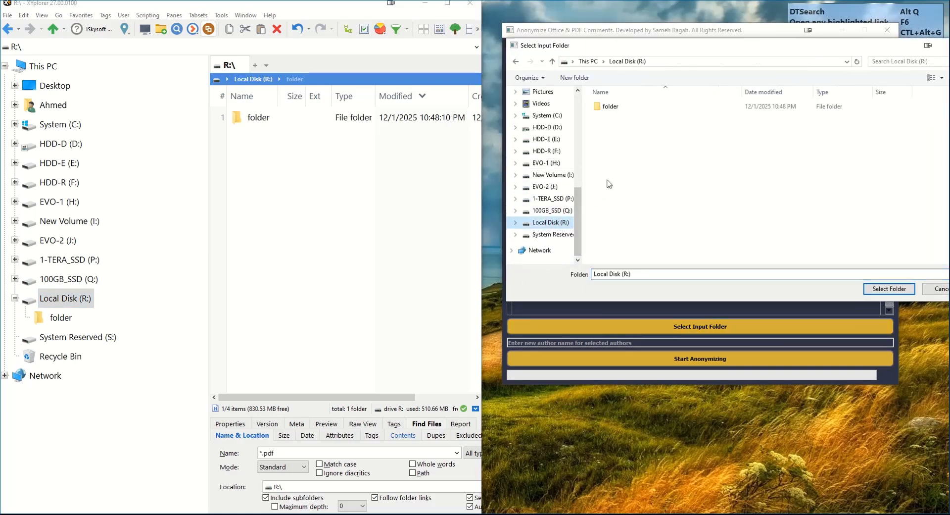
double_click(611, 106)
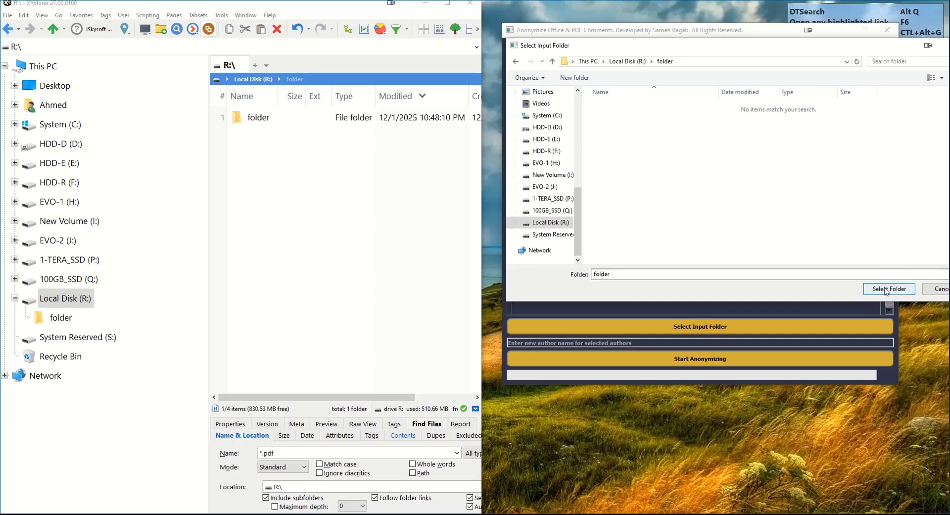
left_click(886, 289)
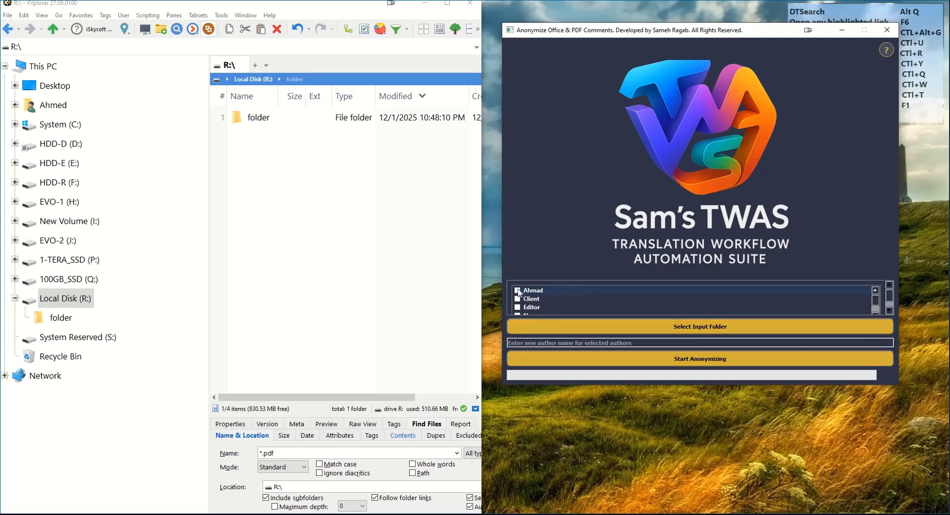
Mark the first author and the last two authors in the detected authors list for anonymizing
scroll(572, 307, "down", 1)
scroll(544, 307, "down", 1)
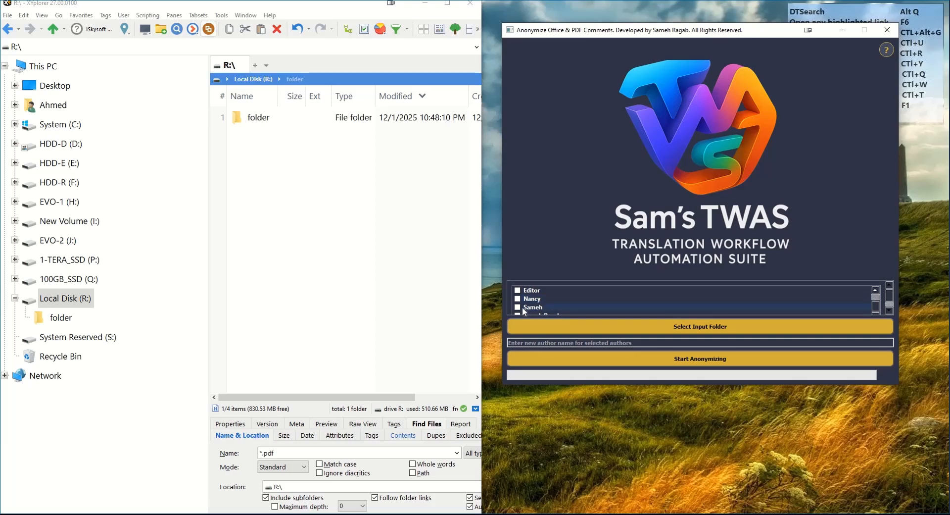
scroll(554, 297, "down", 1)
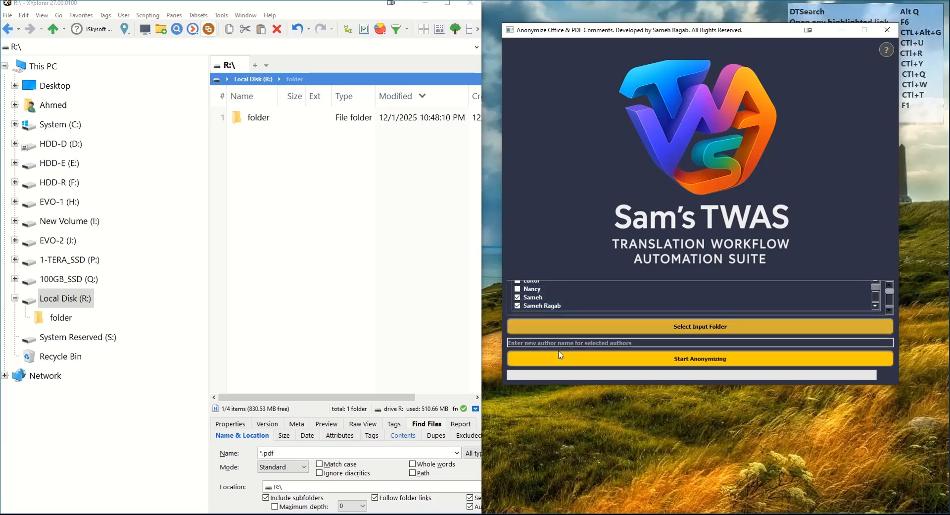
scroll(613, 307, "up", 1)
scroll(613, 308, "up", 2)
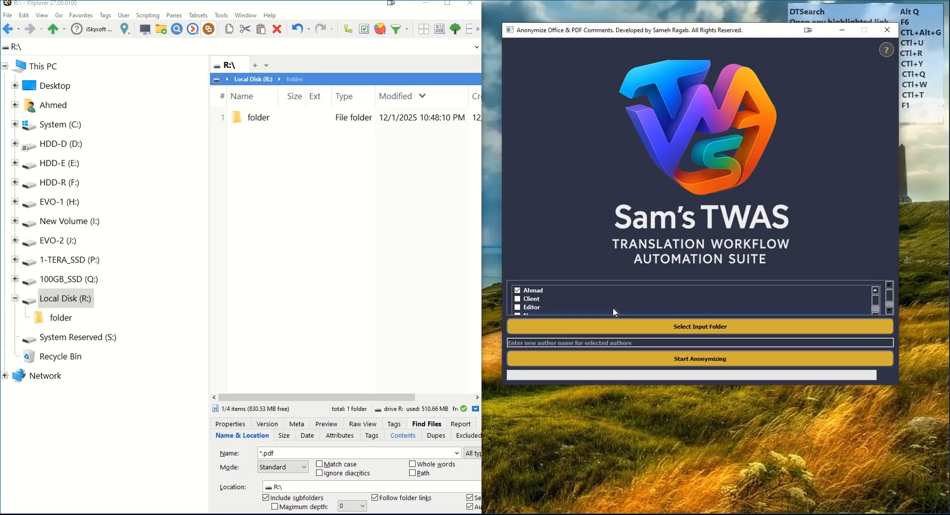
scroll(614, 308, "down", 1)
scroll(616, 313, "down", 2)
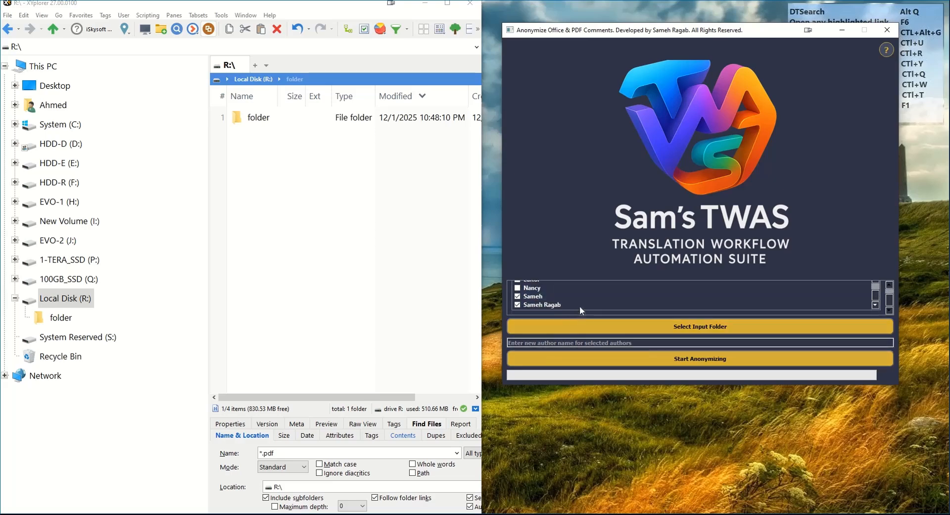
scroll(543, 299, "up", 3)
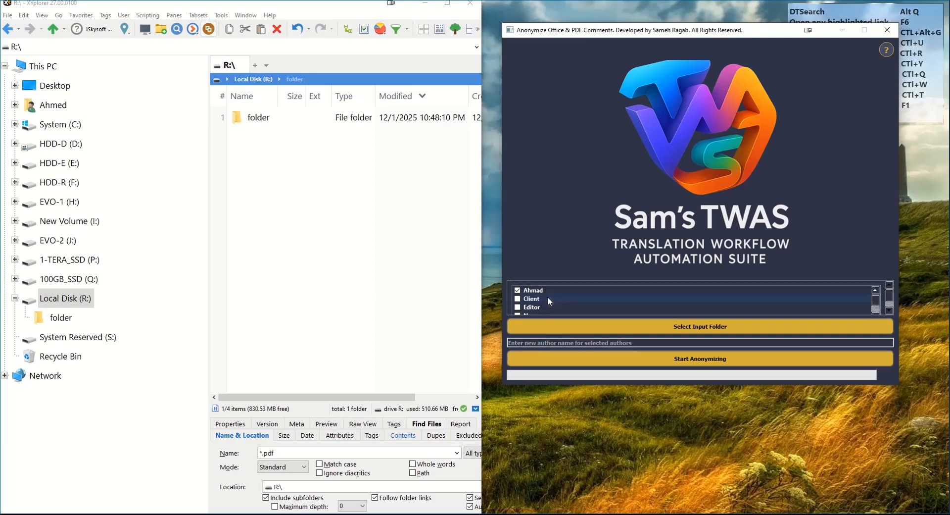
scroll(574, 294, "down", 3)
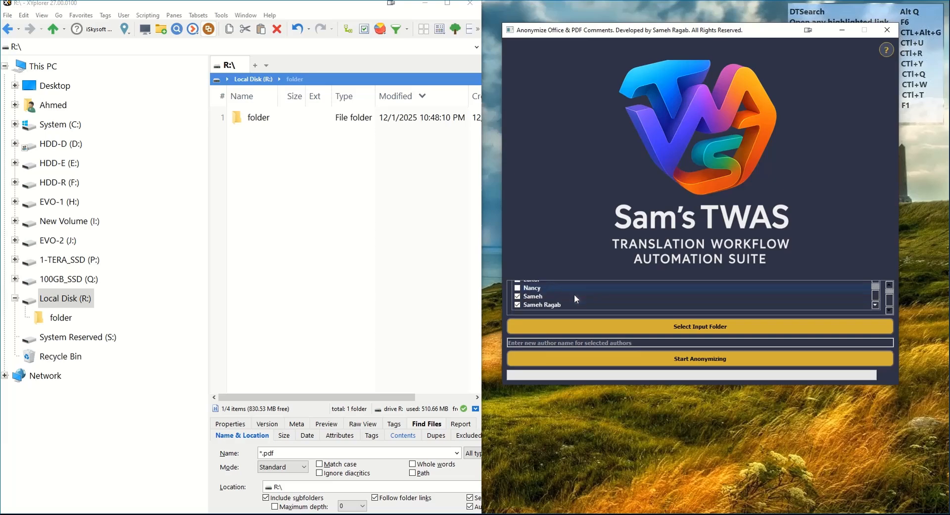
Set the new author name to Client_QA_Team and run the anonymization on the selected authors
left_click(531, 342)
type("Client")
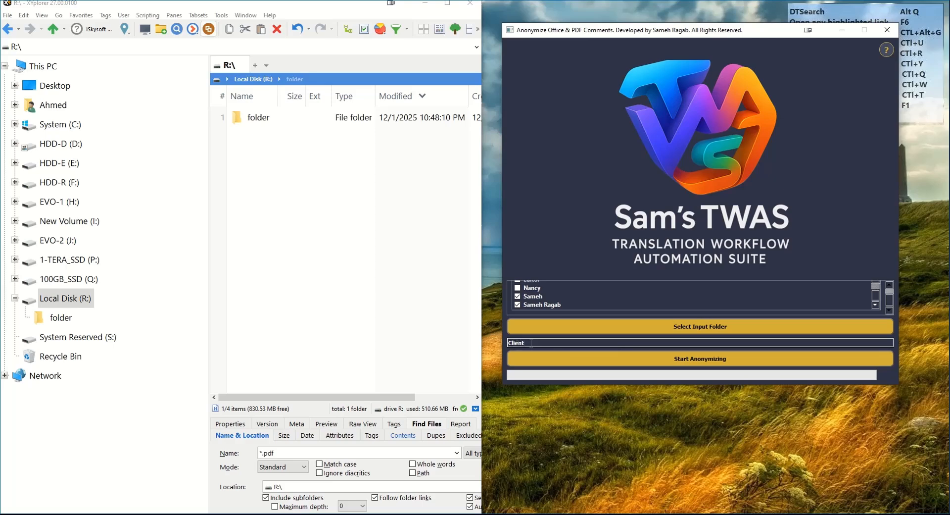
type("_QA_Team")
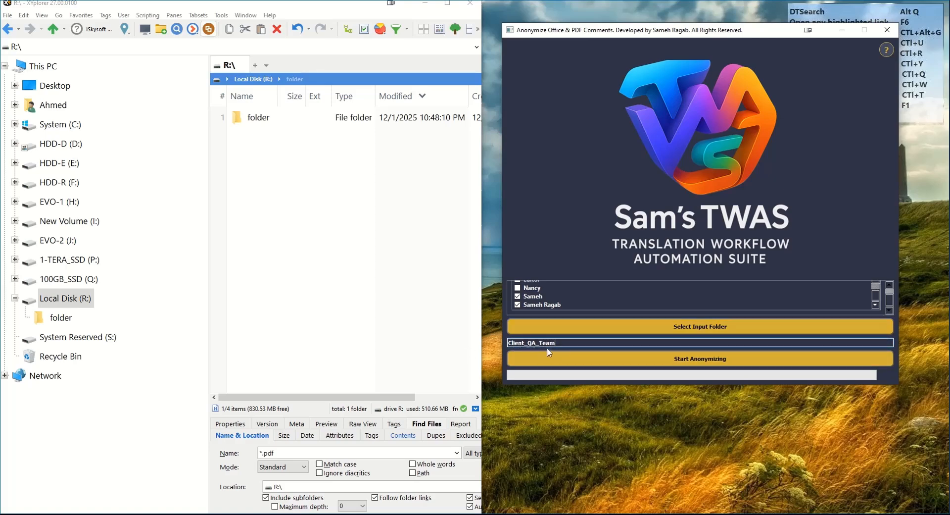
left_click(707, 362)
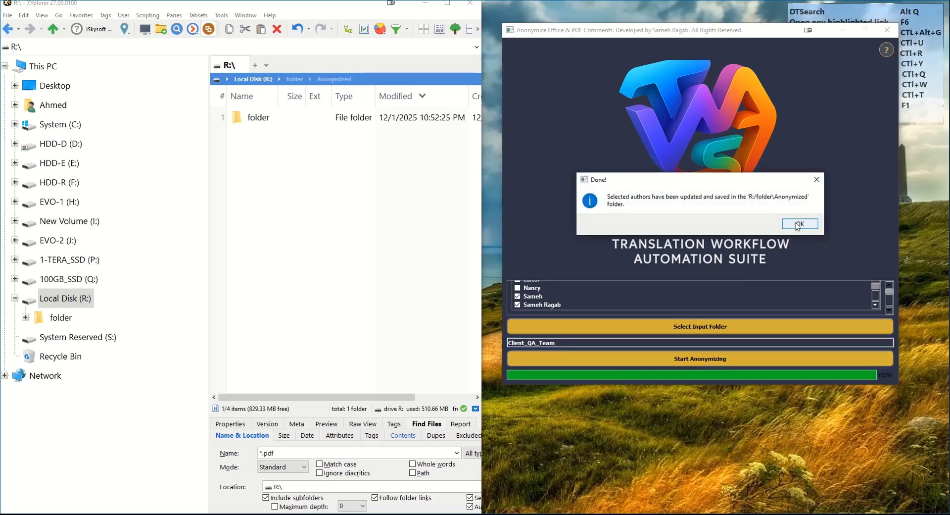
left_click(797, 225)
Open the processed sample.pdf from R:\folder\Anonymized in Adobe Acrobat and display its comments
double_click(259, 120)
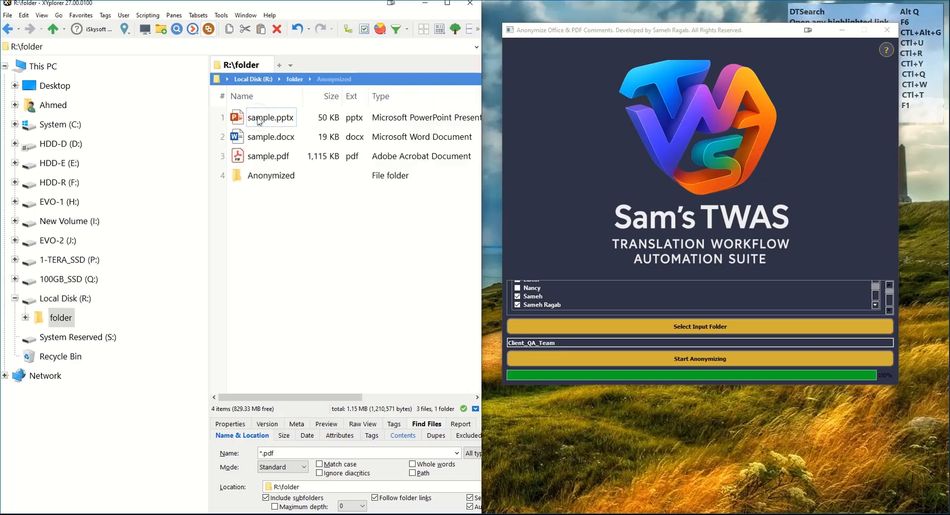
double_click(258, 175)
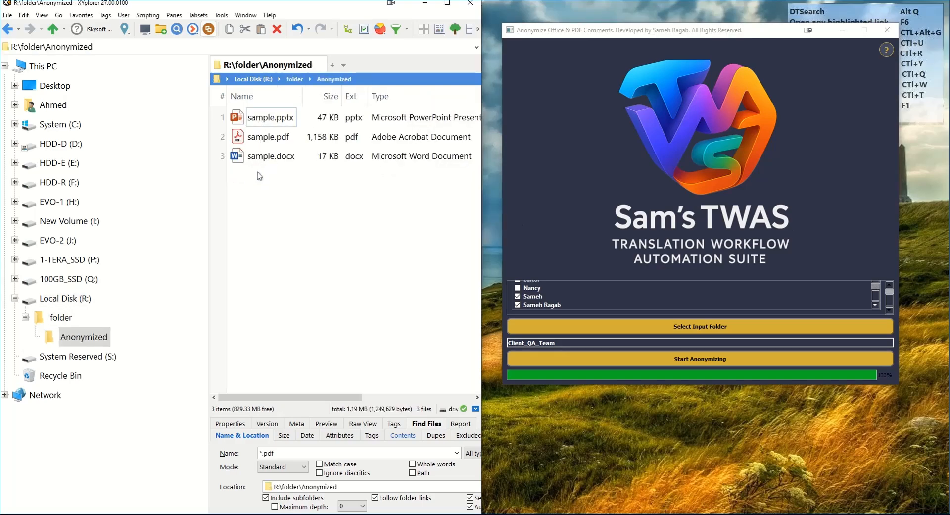
double_click(269, 137)
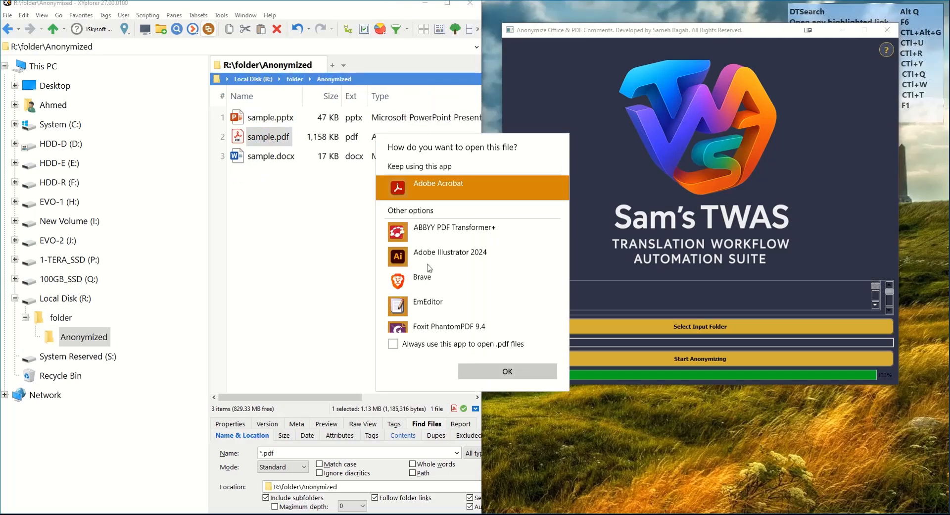
left_click(507, 371)
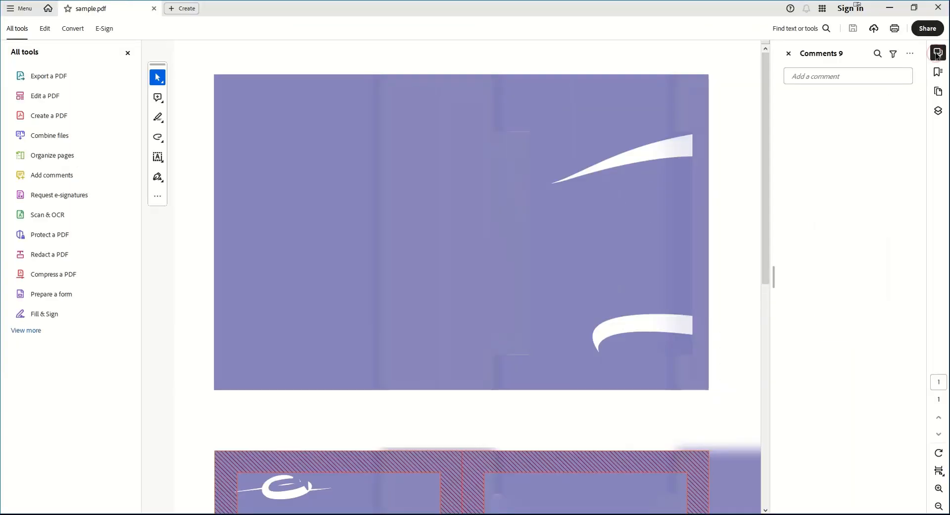
left_click(938, 54)
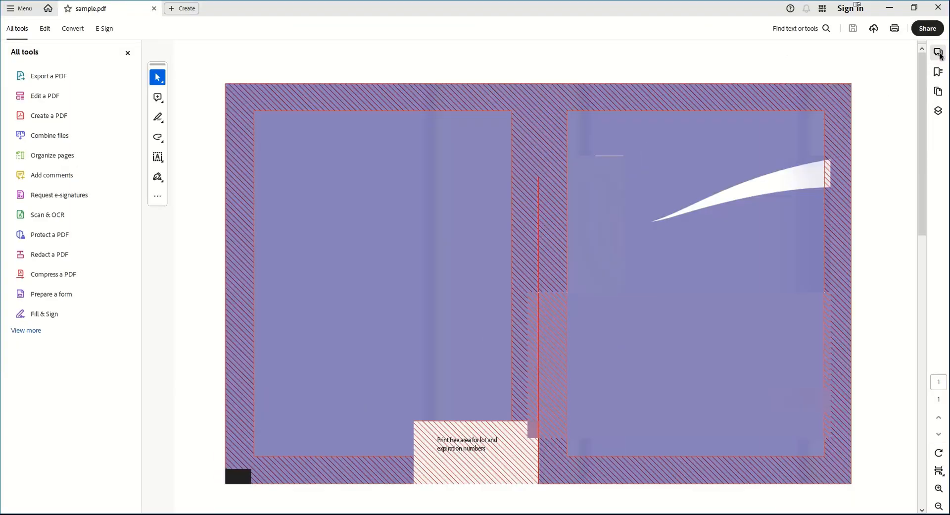
left_click(939, 55)
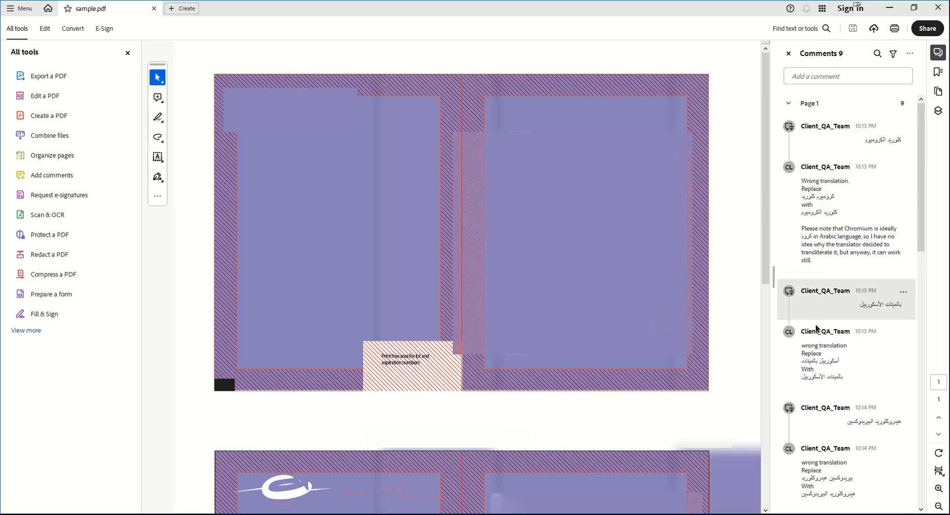
Check the author names throughout the anonymized PDF's comments, and close the document
scroll(824, 341, "down", 4)
scroll(831, 362, "down", 6)
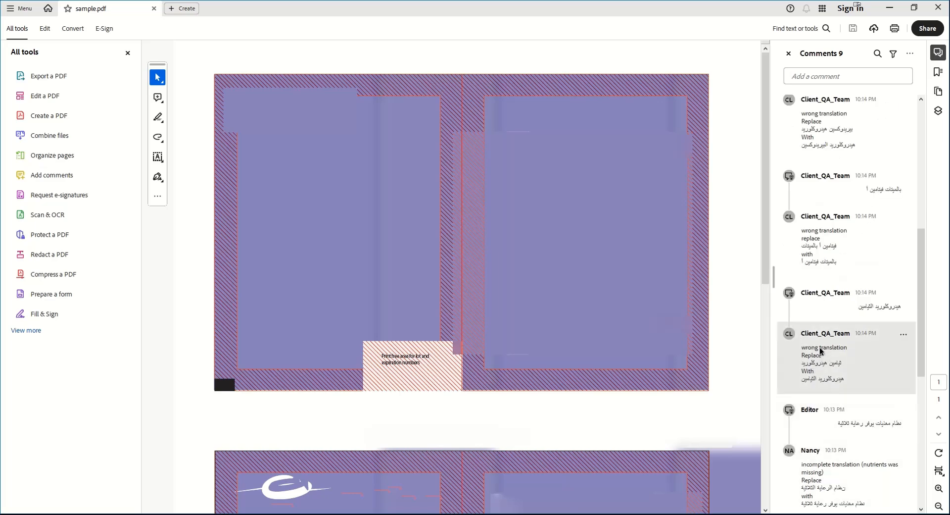
scroll(822, 366, "down", 3)
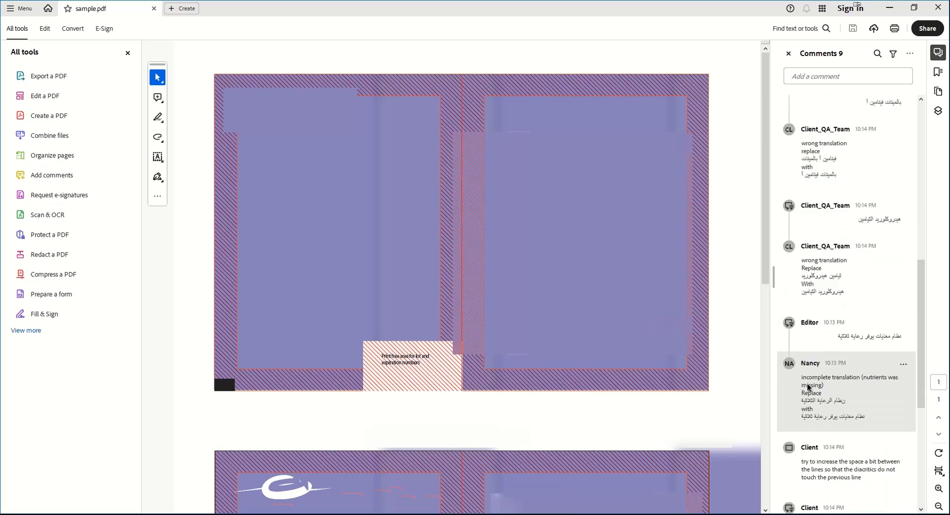
scroll(832, 420, "down", 4)
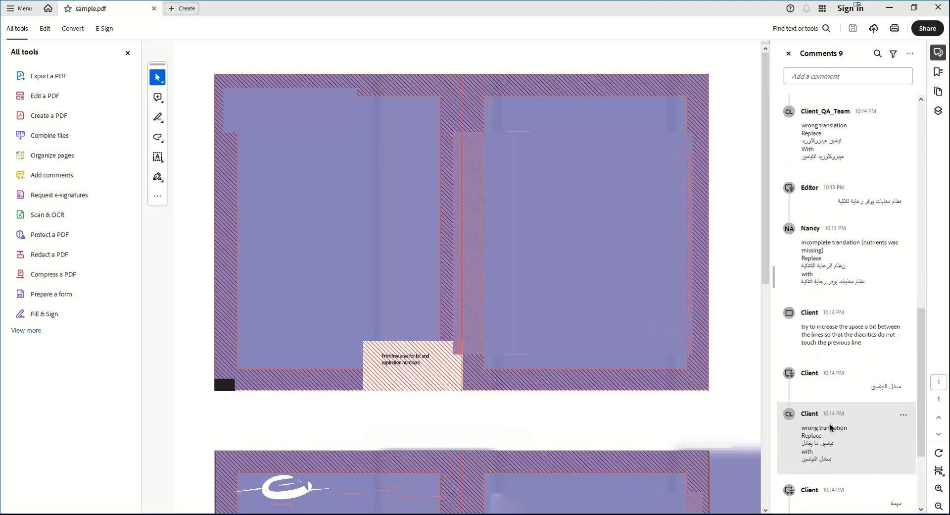
scroll(832, 427, "down", 4)
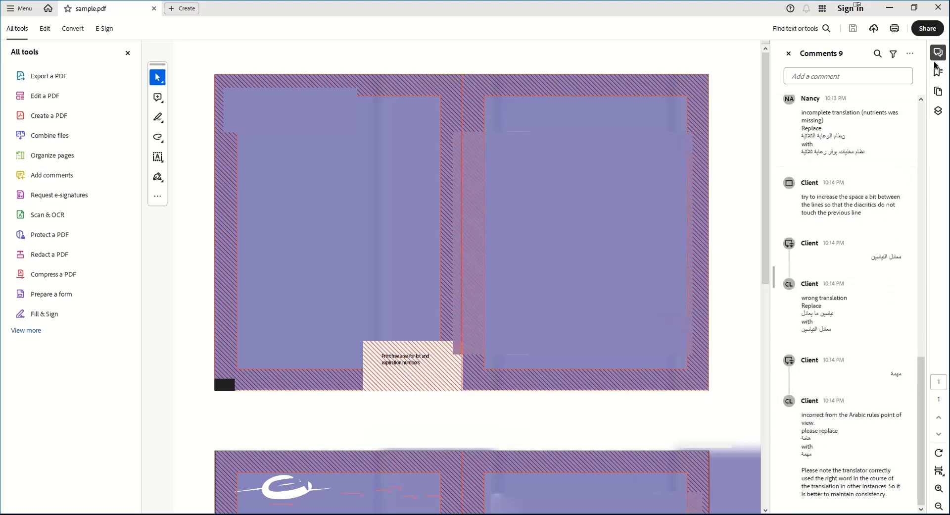
left_click(938, 7)
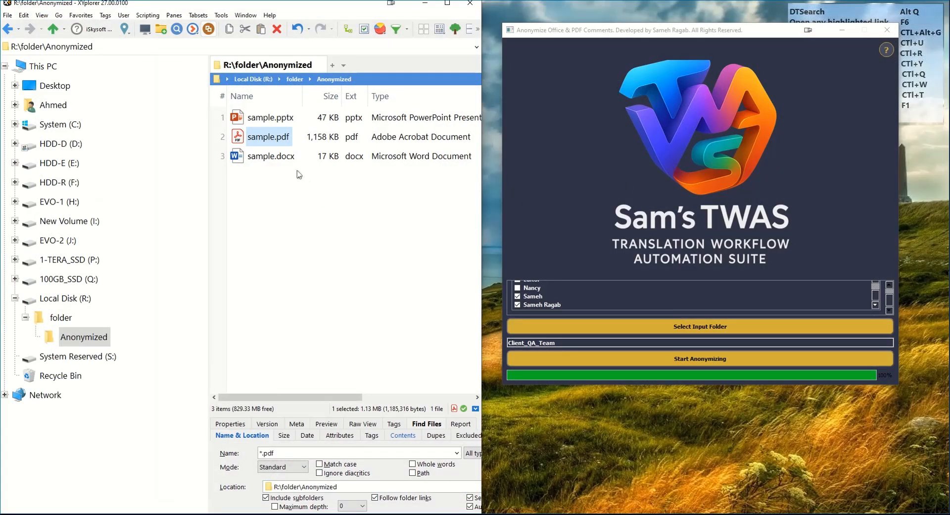
Open the anonymized sample.pptx in PowerPoint and inspect the author names on its two comments
left_click(257, 118)
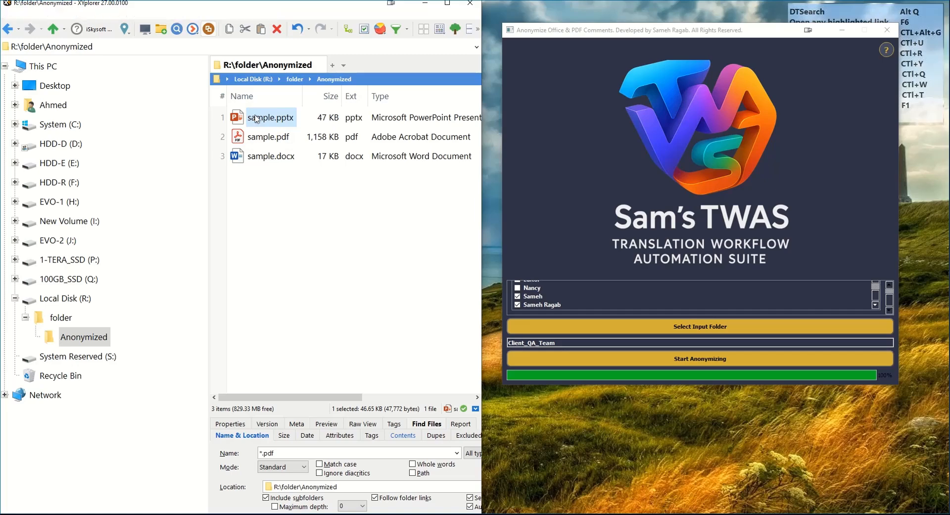
double_click(257, 118)
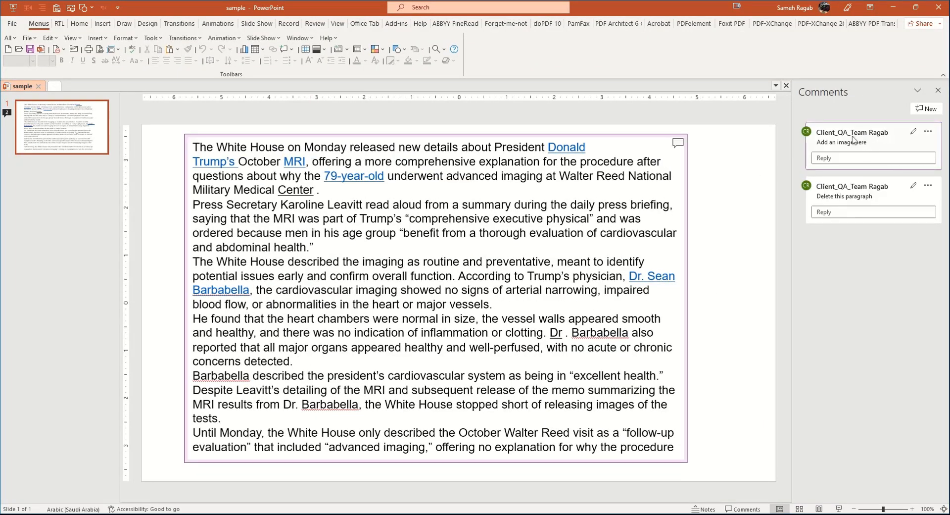
left_click(849, 137)
left_click(836, 192)
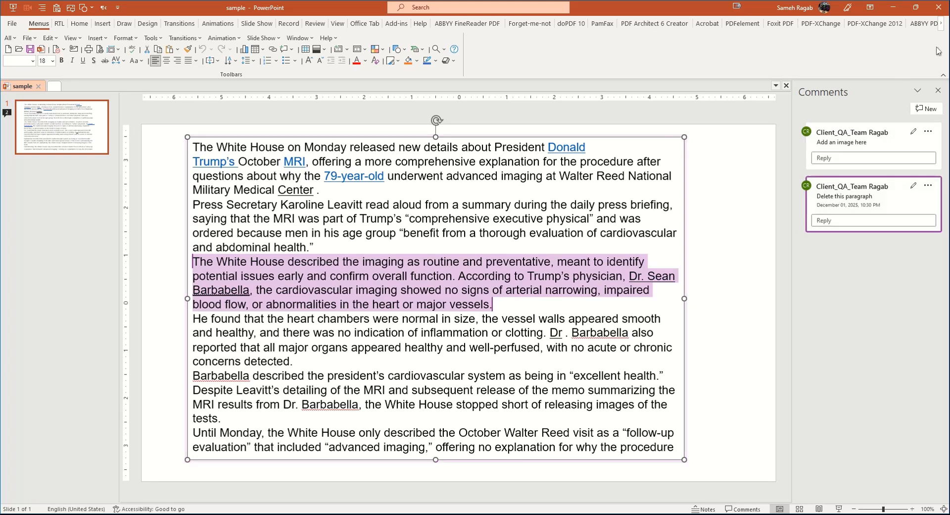
Close the presentation, and open the anonymized sample.docx in Word to inspect the author names on its two comments
left_click(940, 11)
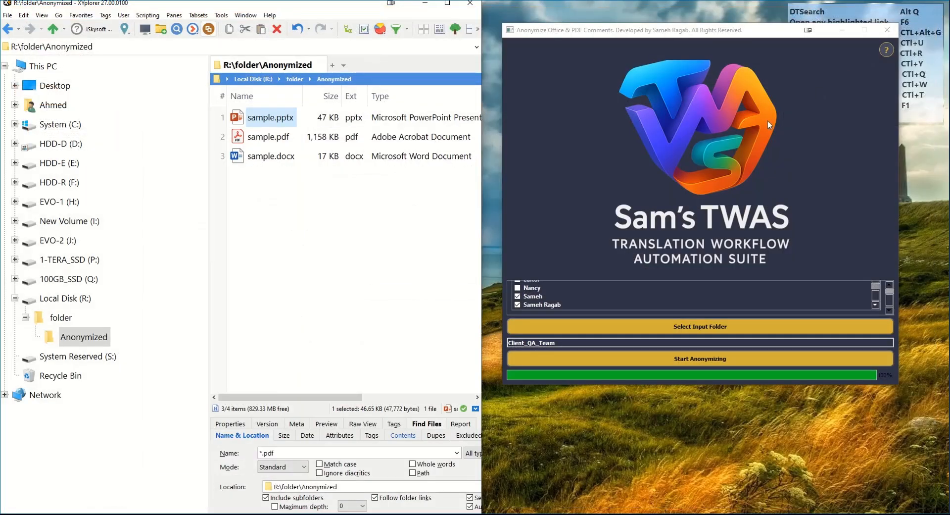
double_click(272, 158)
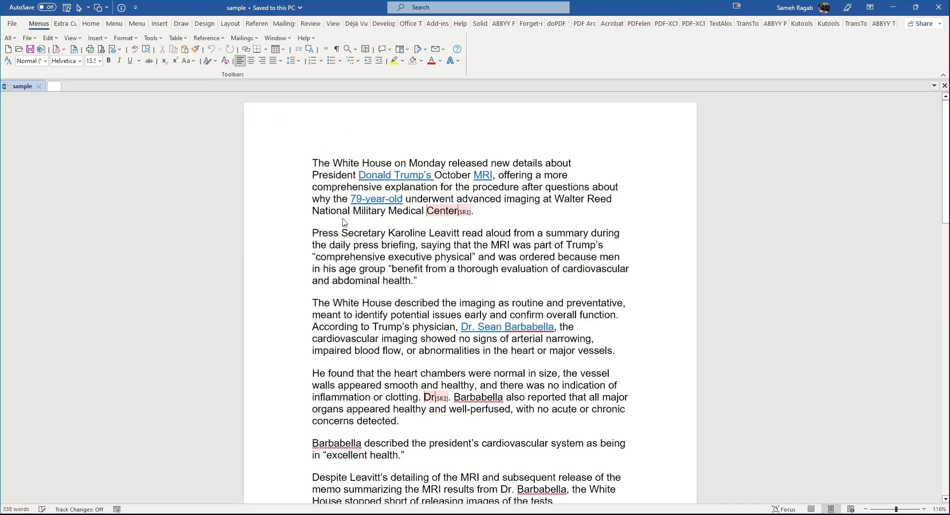
mouse_move(453, 208)
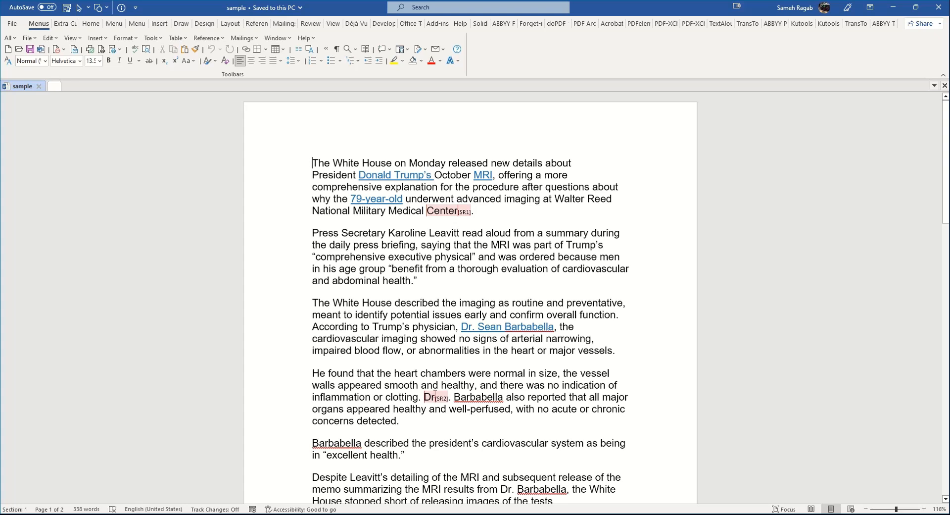
mouse_move(436, 396)
left_click(893, 7)
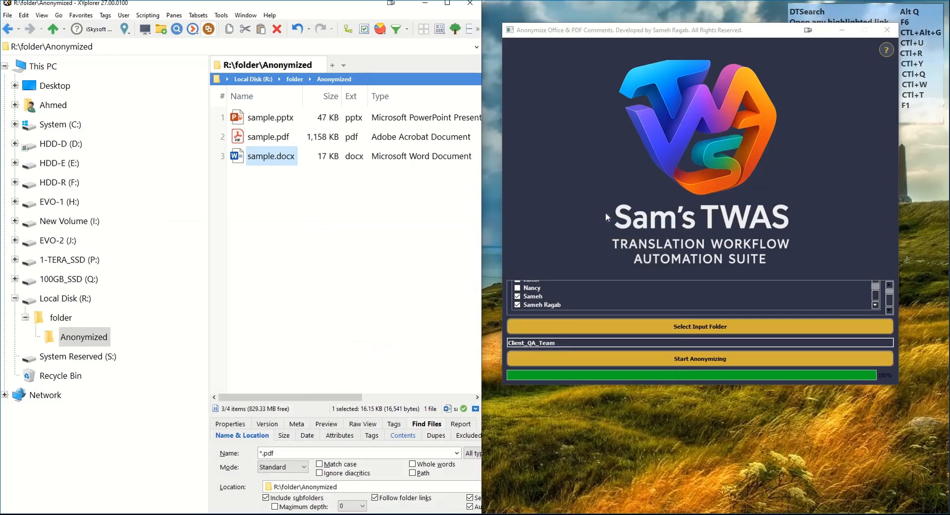
Minimize the file manager and move the comment anonymizer window toward the middle of the desktop to review its author list
left_click(425, 3)
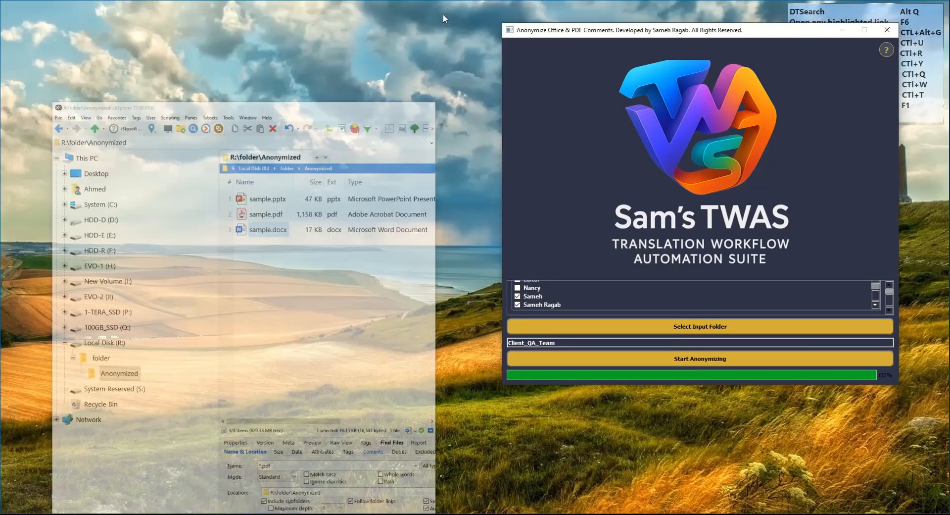
left_click_drag(502, 34, 235, 36)
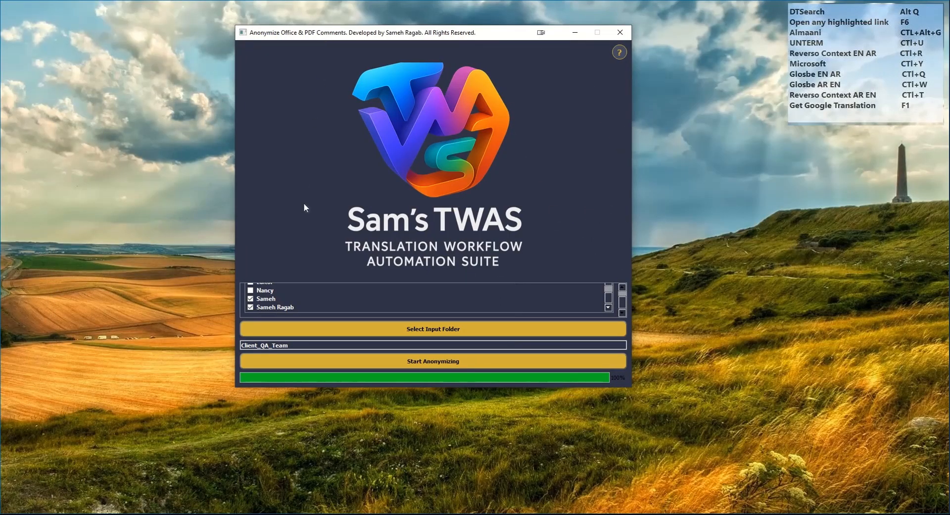
scroll(406, 296, "up", 3)
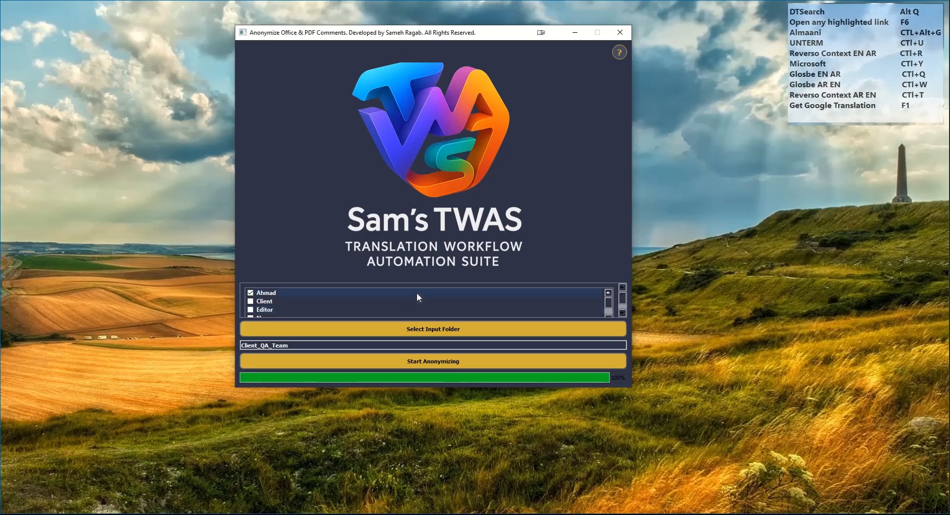
scroll(417, 295, "down", 3)
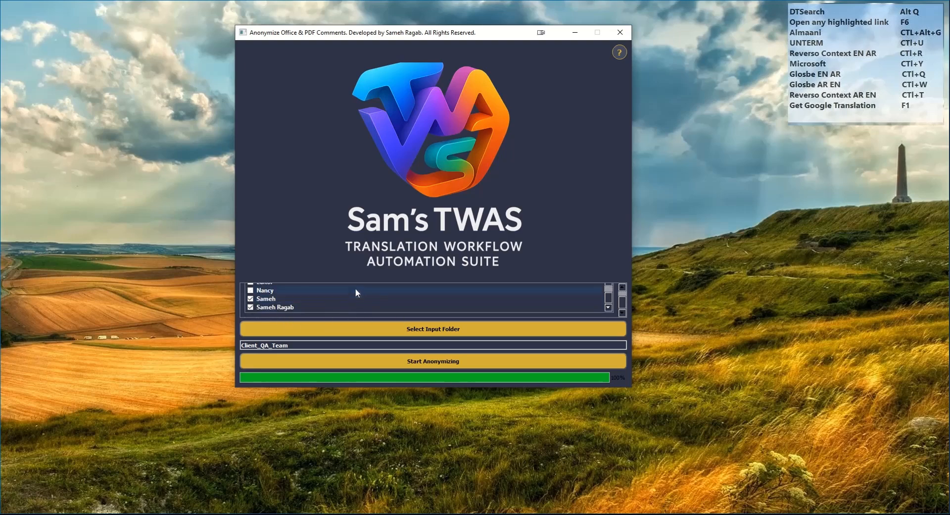